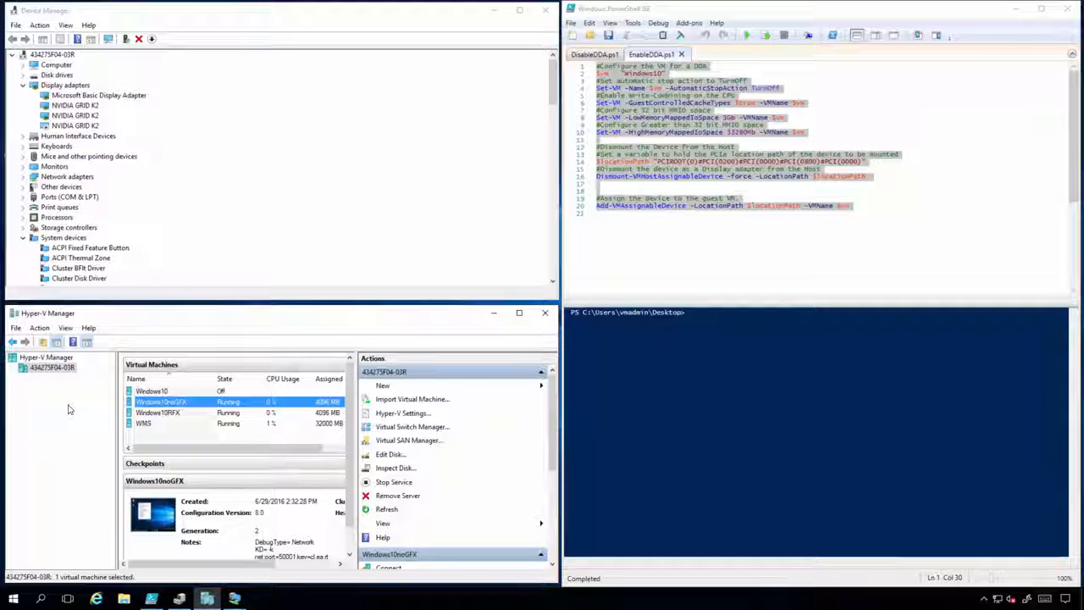
- Connect to the Windows10noGFX virtual machine, try to run FurMark in it, and minimize the connection
{"action": "double_click", "coordinate": [233, 403]}
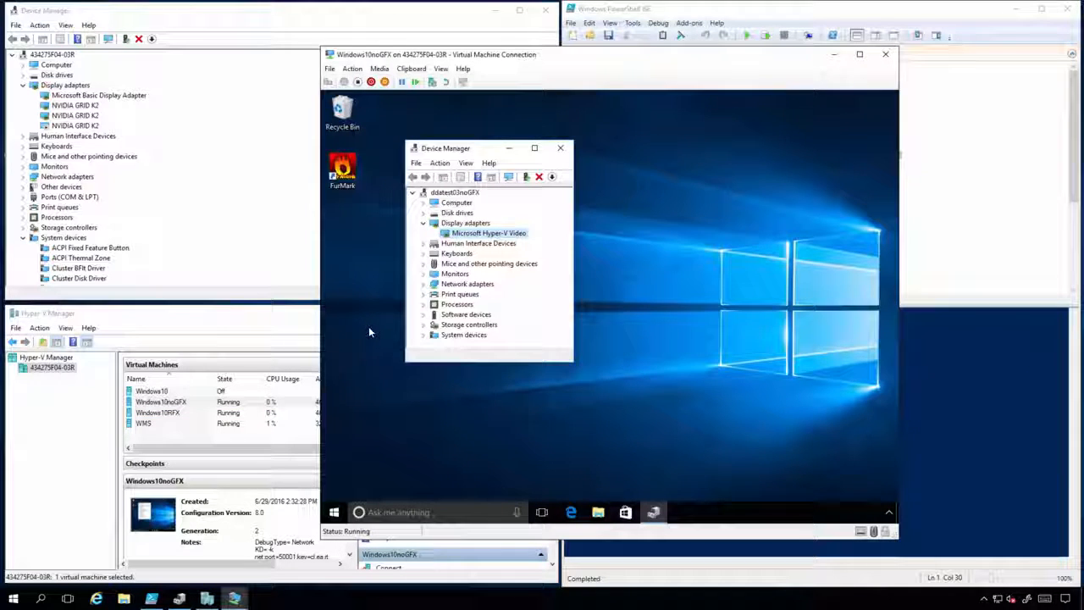
{"action": "left_click", "coordinate": [351, 169]}
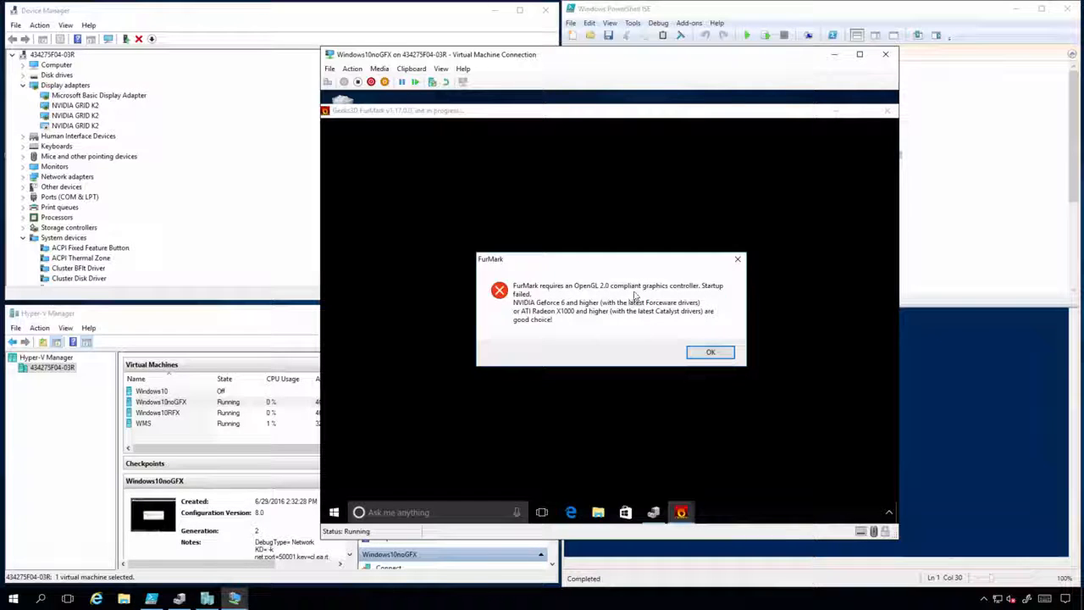
{"action": "left_click", "coordinate": [708, 354]}
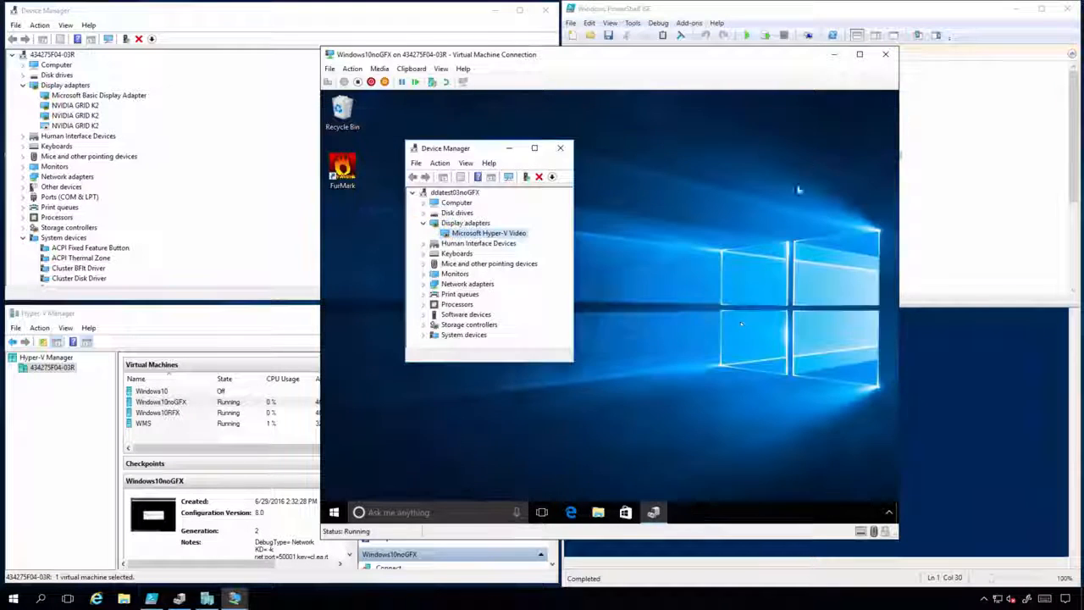
{"action": "left_click", "coordinate": [834, 56]}
- Connect to the Windows10RFX virtual machine, run the FurMark burn-in test, close it, and minimize the connection
{"action": "left_click", "coordinate": [156, 413]}
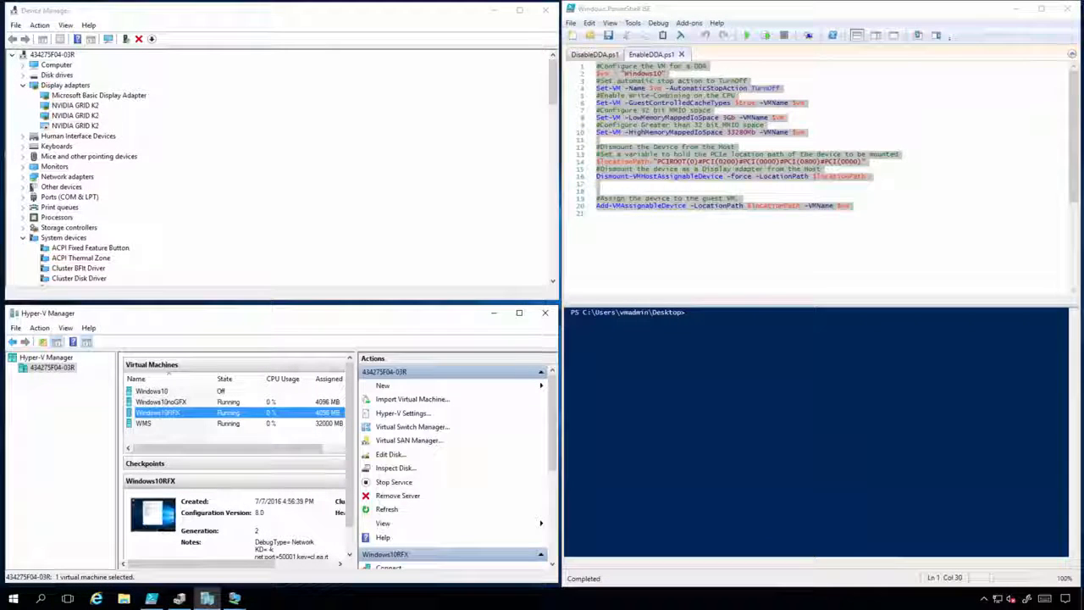
{"action": "double_click", "coordinate": [227, 417]}
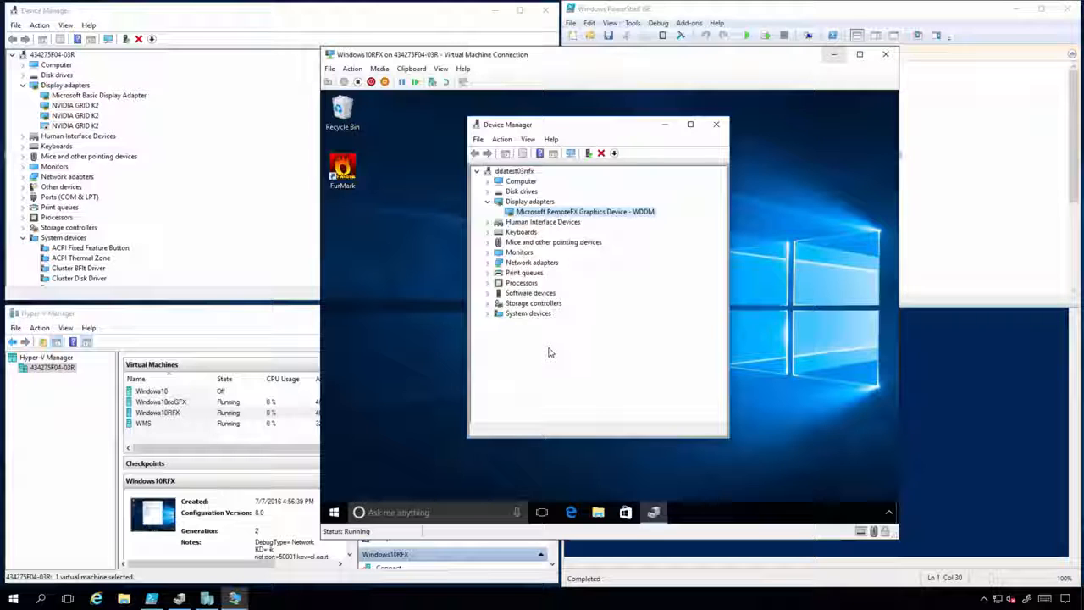
{"action": "double_click", "coordinate": [355, 169]}
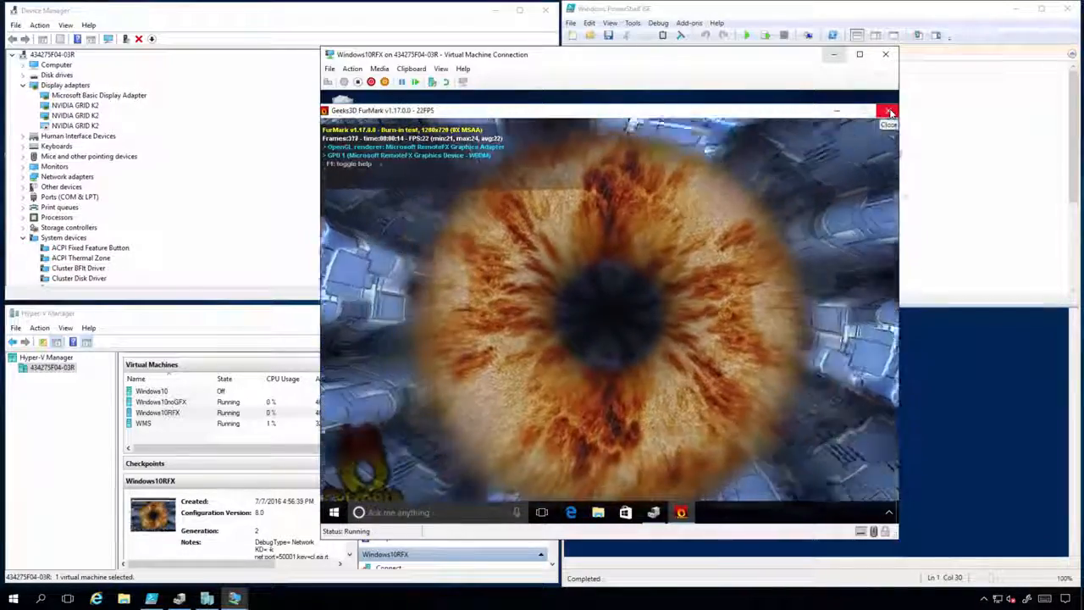
{"action": "key", "text": "Escape"}
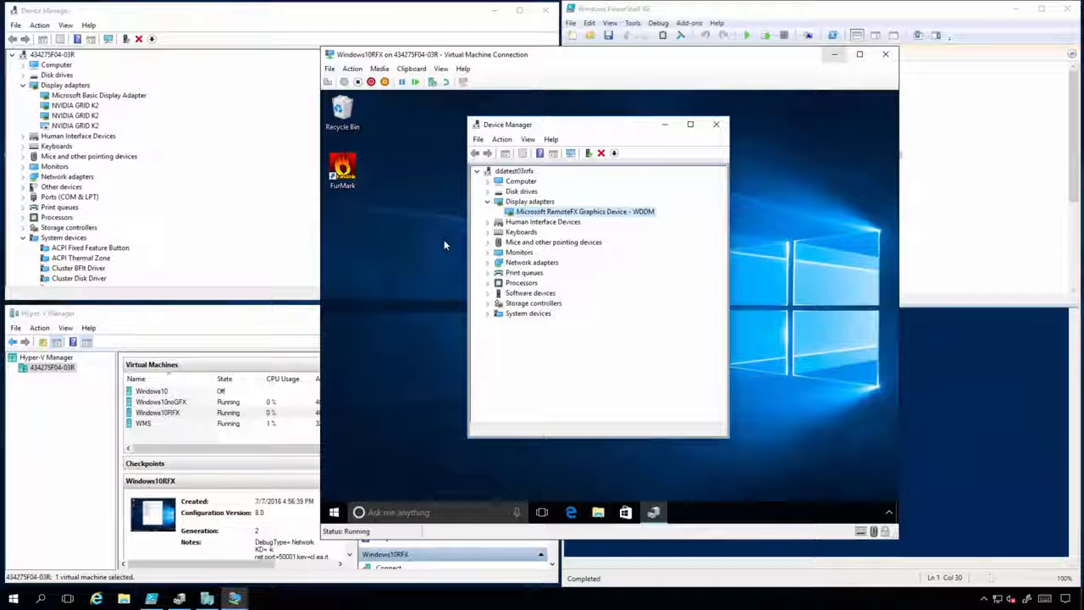
{"action": "left_click", "coordinate": [833, 56]}
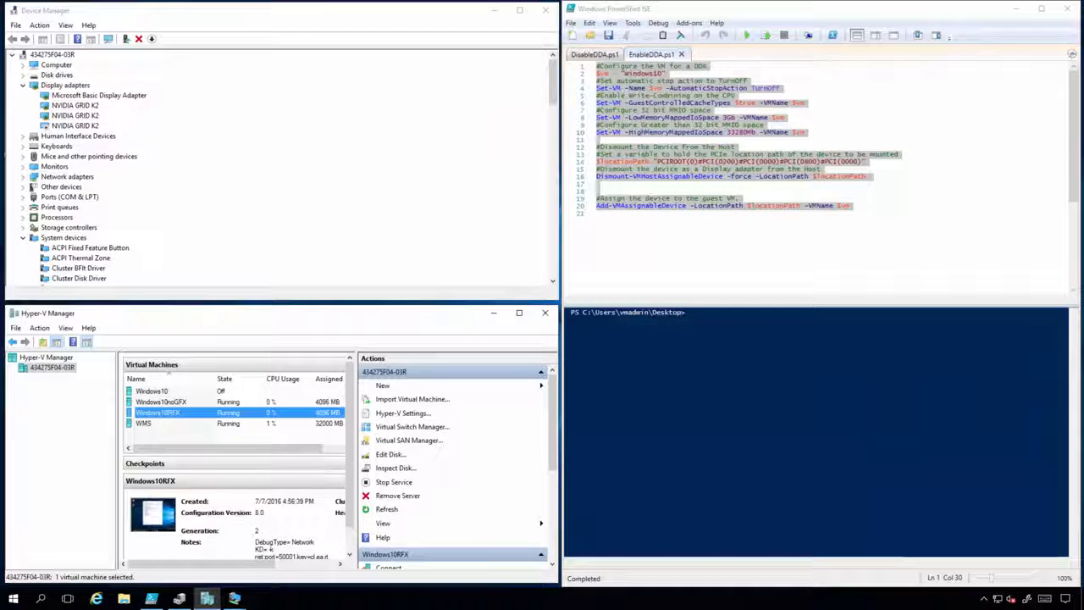
- Select the last NVIDIA GRID K2 adapter on the host and run .\EnableDDA.ps1 to assign the GPU to the Windows10 virtual machine
{"action": "left_click", "coordinate": [65, 126]}
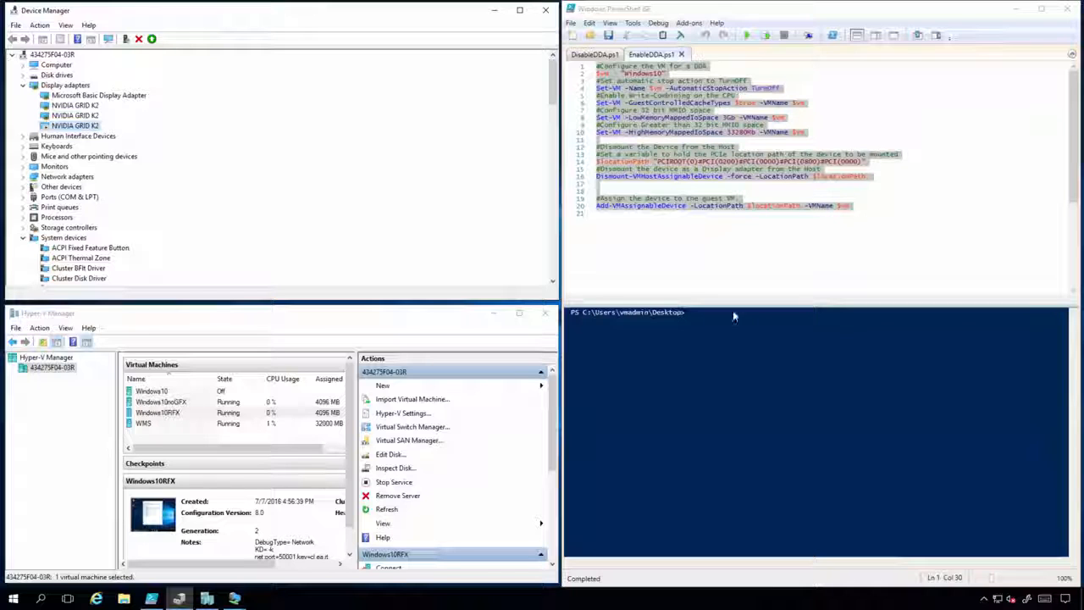
{"action": "left_click", "coordinate": [735, 360]}
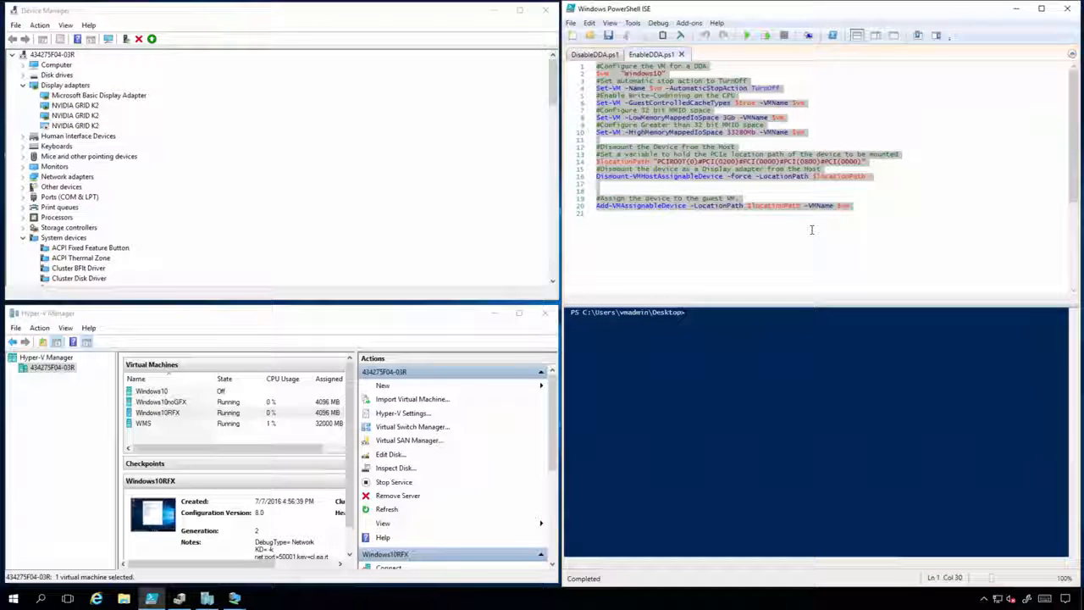
{"action": "type", "text": ".\\E"}
{"action": "key", "text": "Tab"}
{"action": "key", "text": "Return"}
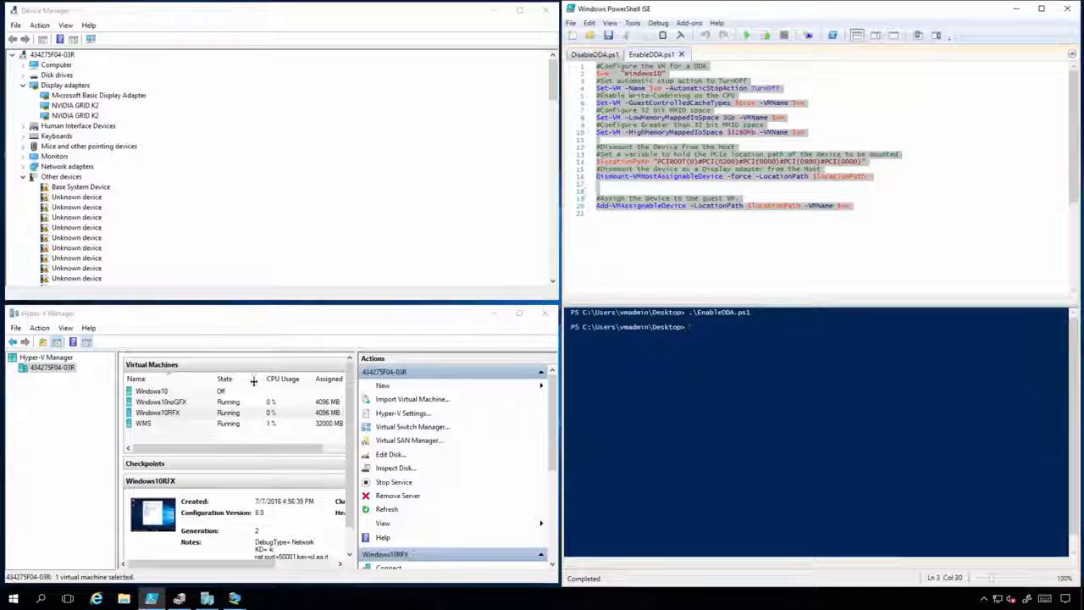
- Start the Windows10 virtual machine and connect to it
{"action": "left_click", "coordinate": [158, 394]}
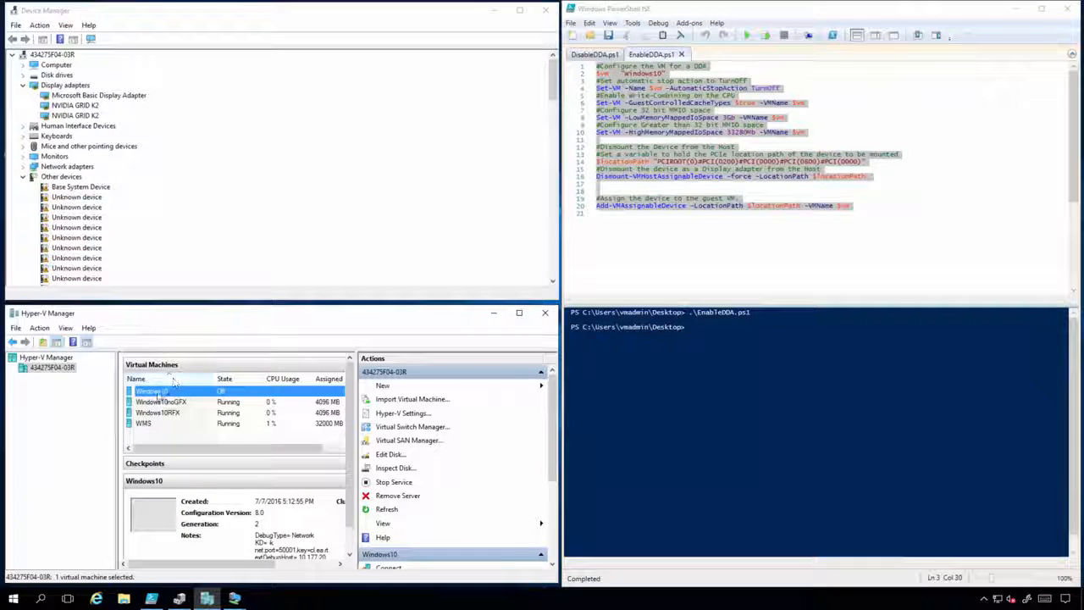
{"action": "right_click", "coordinate": [169, 389]}
{"action": "left_click", "coordinate": [189, 431]}
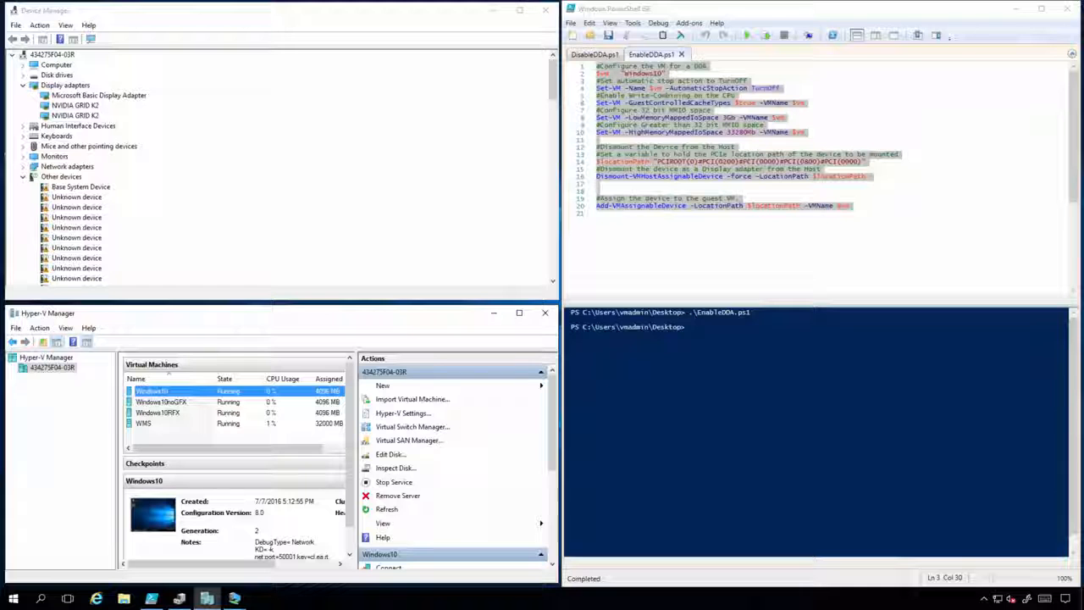
{"action": "double_click", "coordinate": [165, 391]}
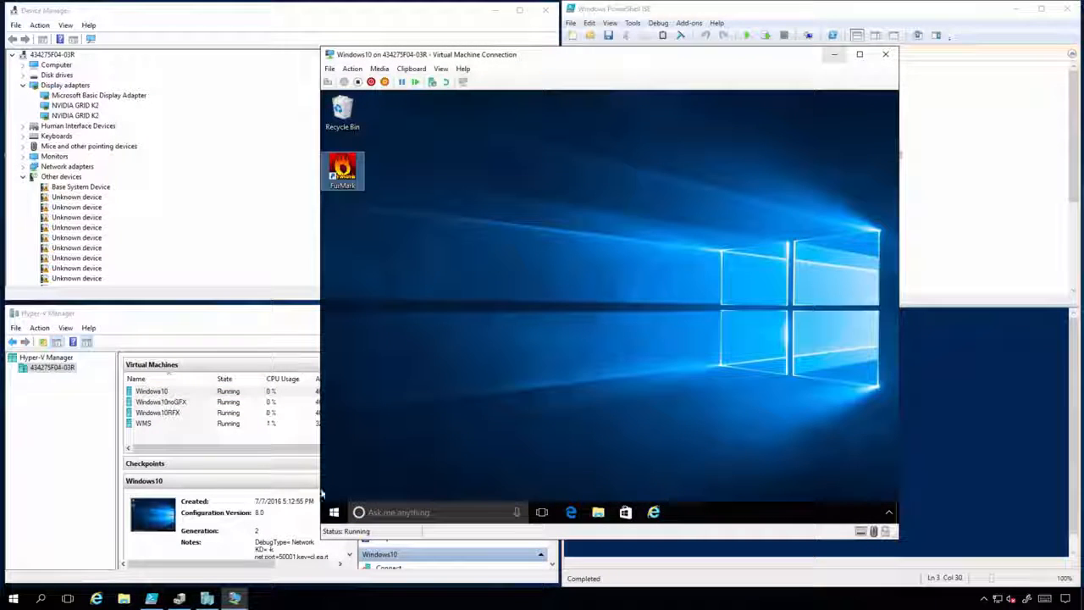
- Check the display adapters in the Windows10 guest's Device Manager and select the NVIDIA GRID K2
{"action": "right_click", "coordinate": [334, 511]}
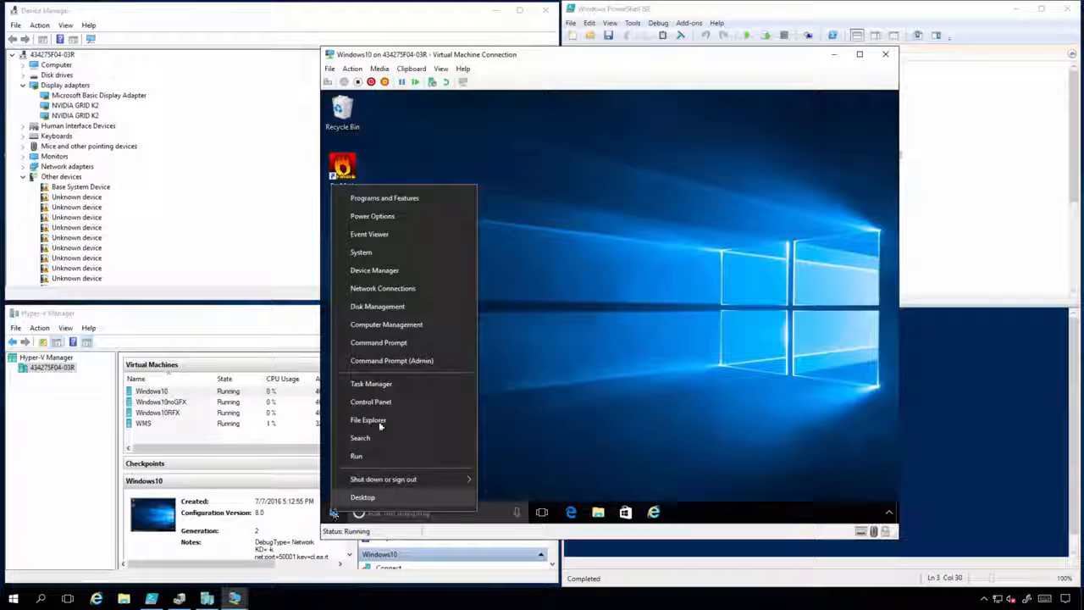
{"action": "left_click", "coordinate": [385, 270]}
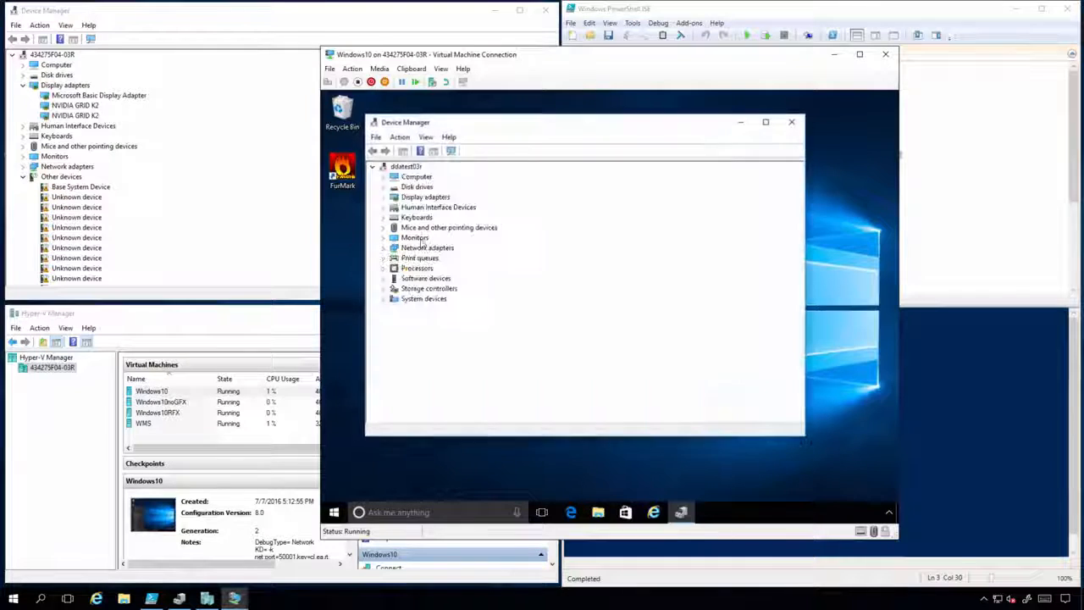
{"action": "left_click", "coordinate": [383, 197]}
{"action": "left_click", "coordinate": [440, 218]}
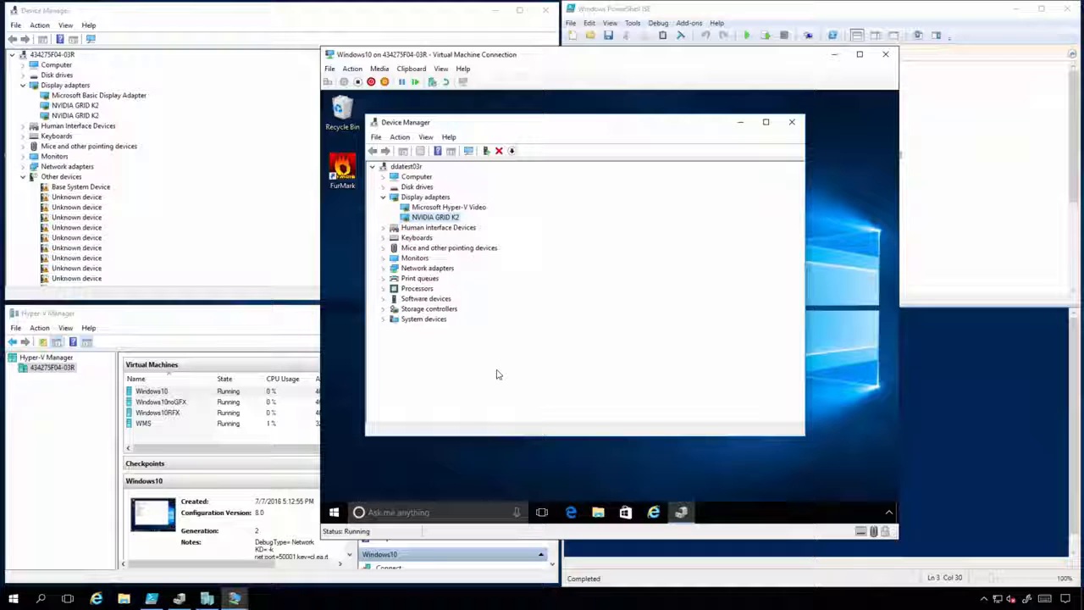
- Run the FurMark burn-in test in the Windows10 guest, then close it and the virtual machine connection
{"action": "double_click", "coordinate": [342, 169]}
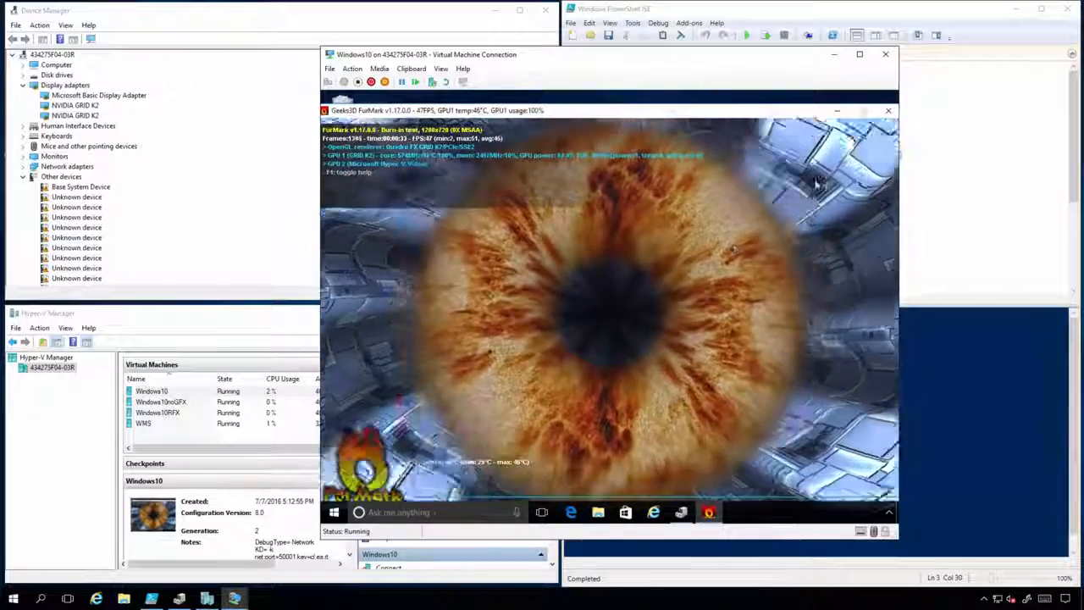
{"action": "left_click", "coordinate": [887, 110]}
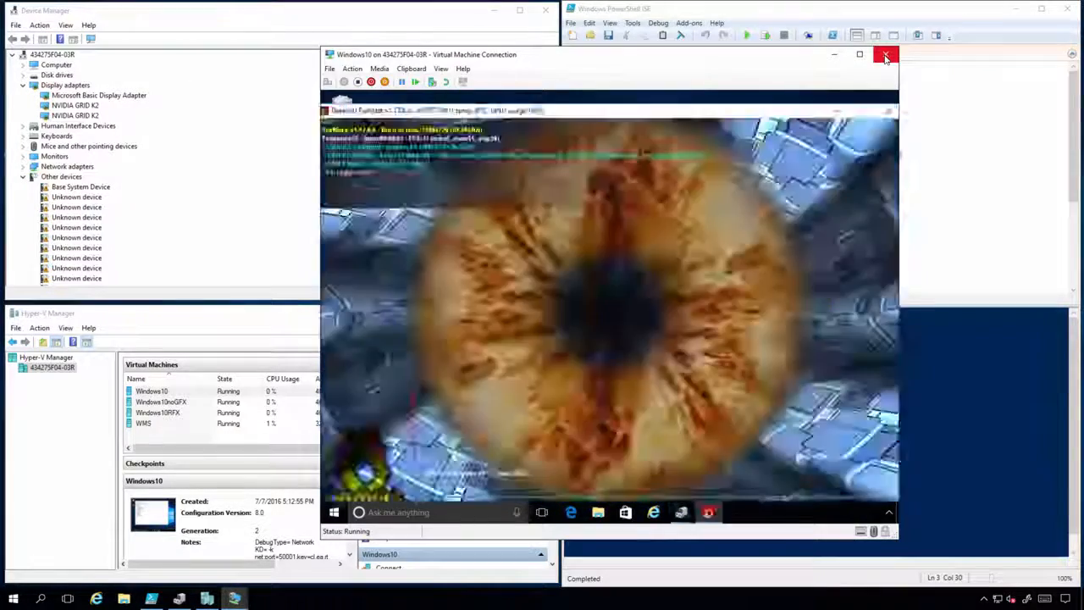
{"action": "left_click", "coordinate": [885, 56]}
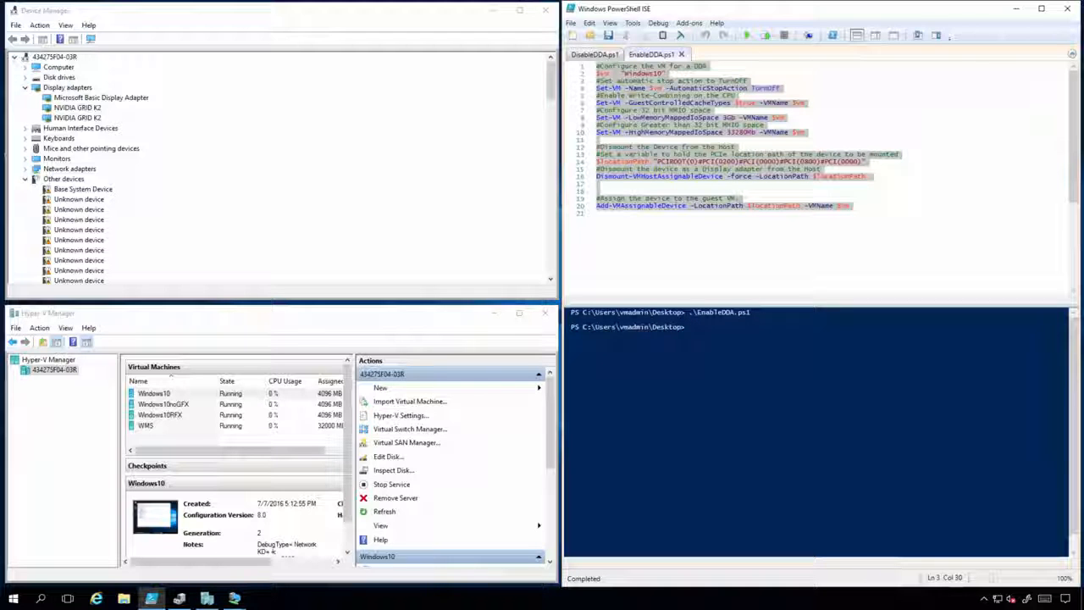
- Cascade the Administrator, u1, u3 and u2 Remote Desktop sessions of ddatest03r01 on the desktop, with FurMark running in each
{"action": "left_click_drag", "start_coordinate": [1083, 373], "coordinate": [653, 74]}
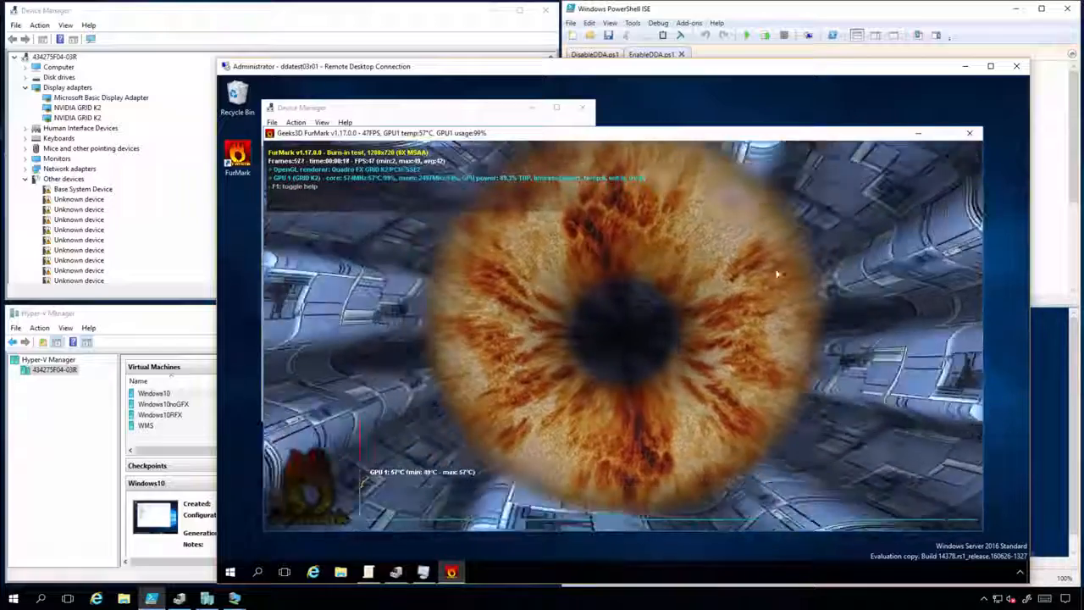
{"action": "left_click_drag", "start_coordinate": [1083, 257], "coordinate": [475, 75]}
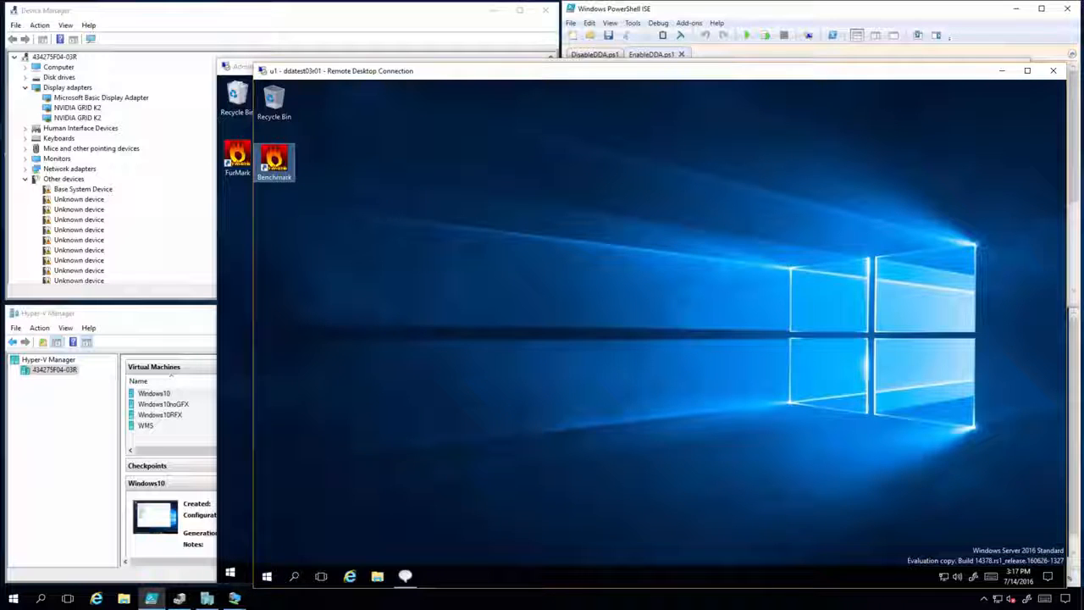
{"action": "left_click_drag", "start_coordinate": [1083, 356], "coordinate": [596, 106]}
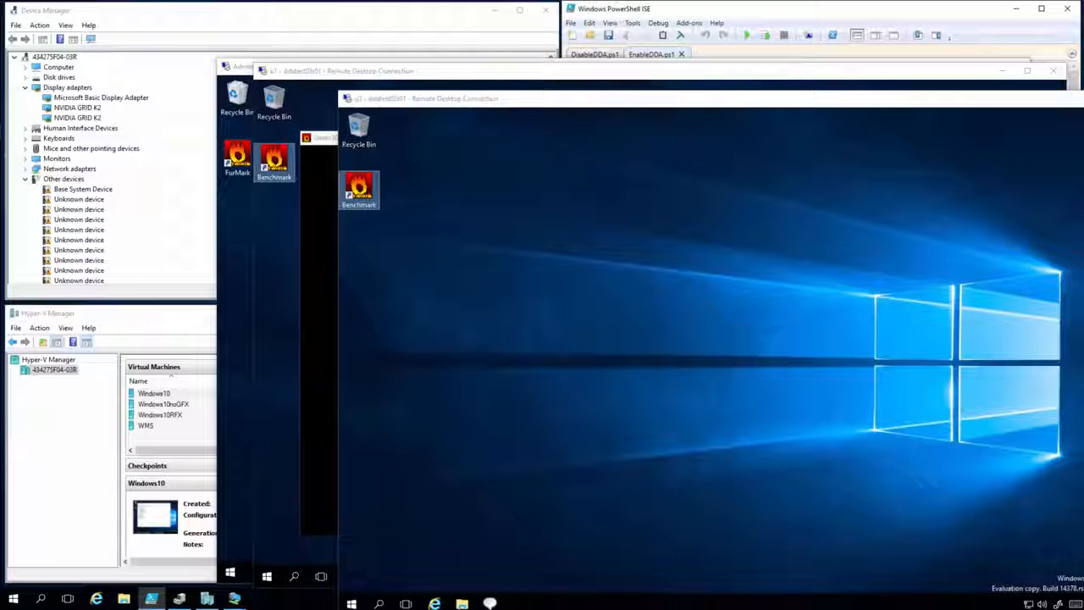
{"action": "left_click_drag", "start_coordinate": [1069, 417], "coordinate": [481, 182]}
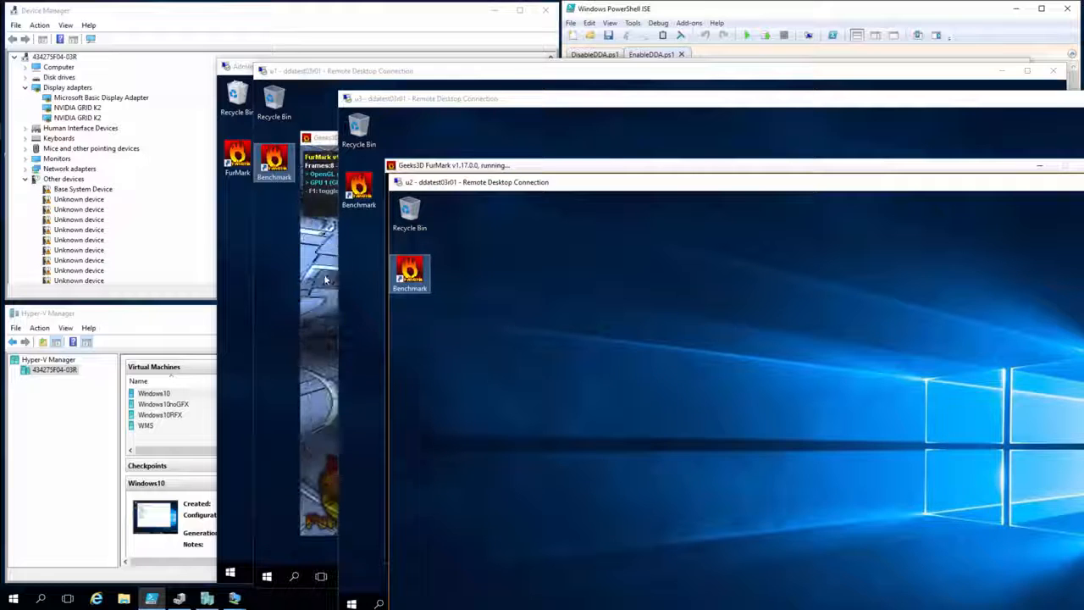
{"action": "left_click_drag", "start_coordinate": [489, 191], "coordinate": [532, 200]}
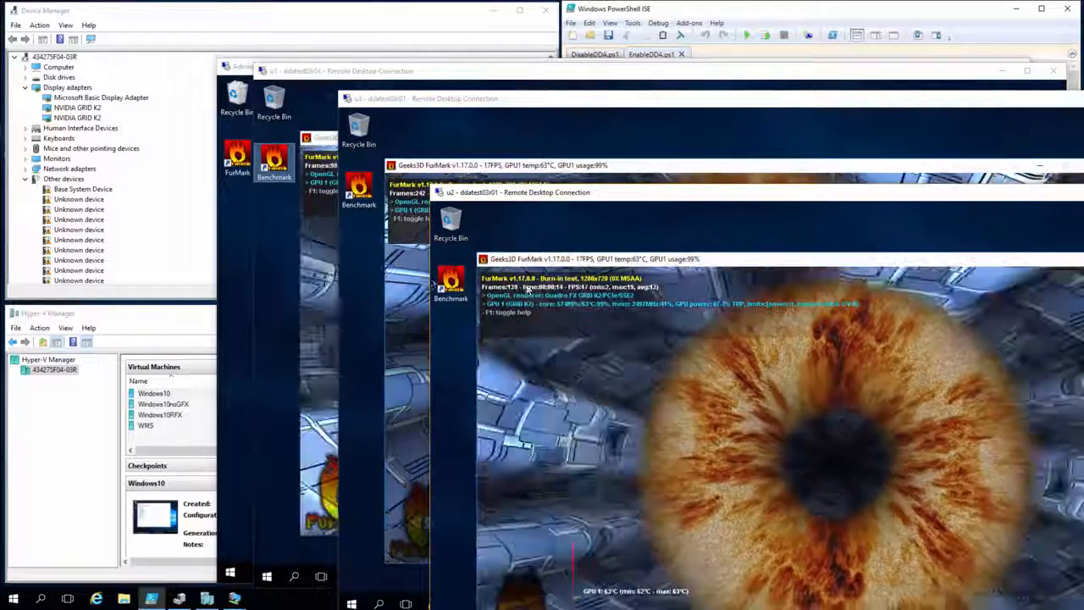
- Switch to the Administrator session on ddatest03r01 and bring up the MultiPoint Dashboard
{"action": "left_click", "coordinate": [229, 265]}
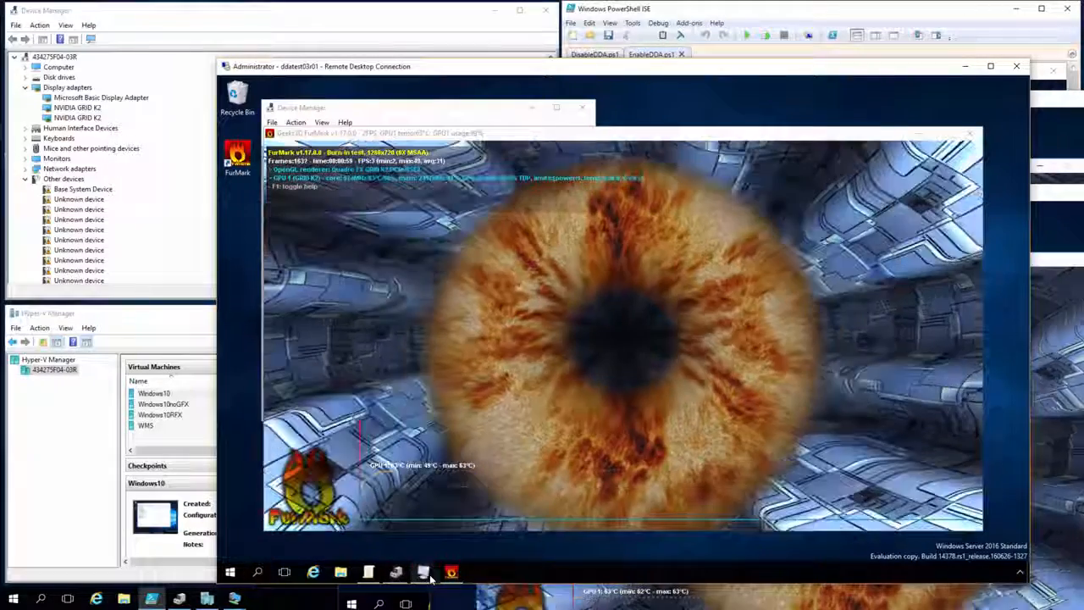
{"action": "left_click", "coordinate": [423, 573]}
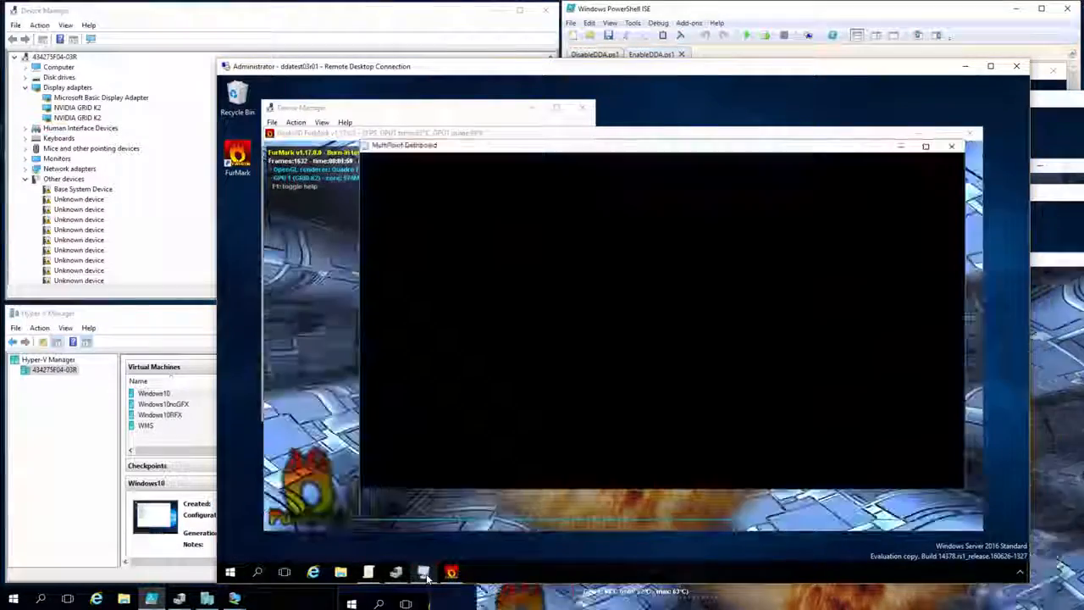